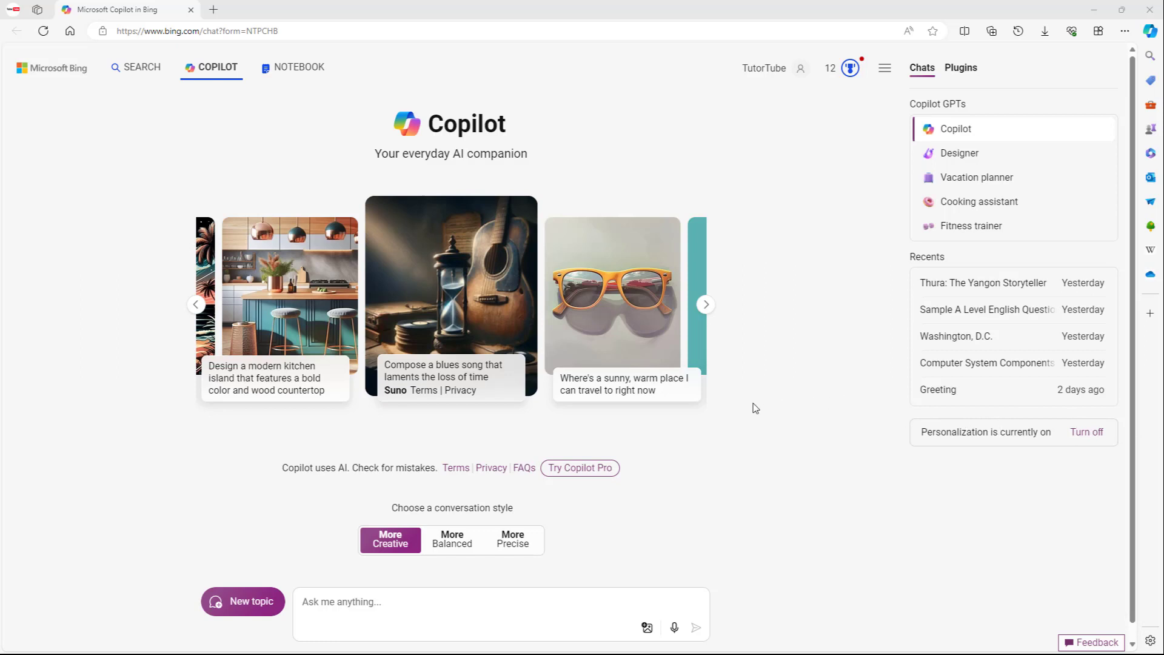
# Step: Draft 'Write a story for me about a boy learning from tutortube youtube channel', then delete it
pyautogui.click(381, 597)
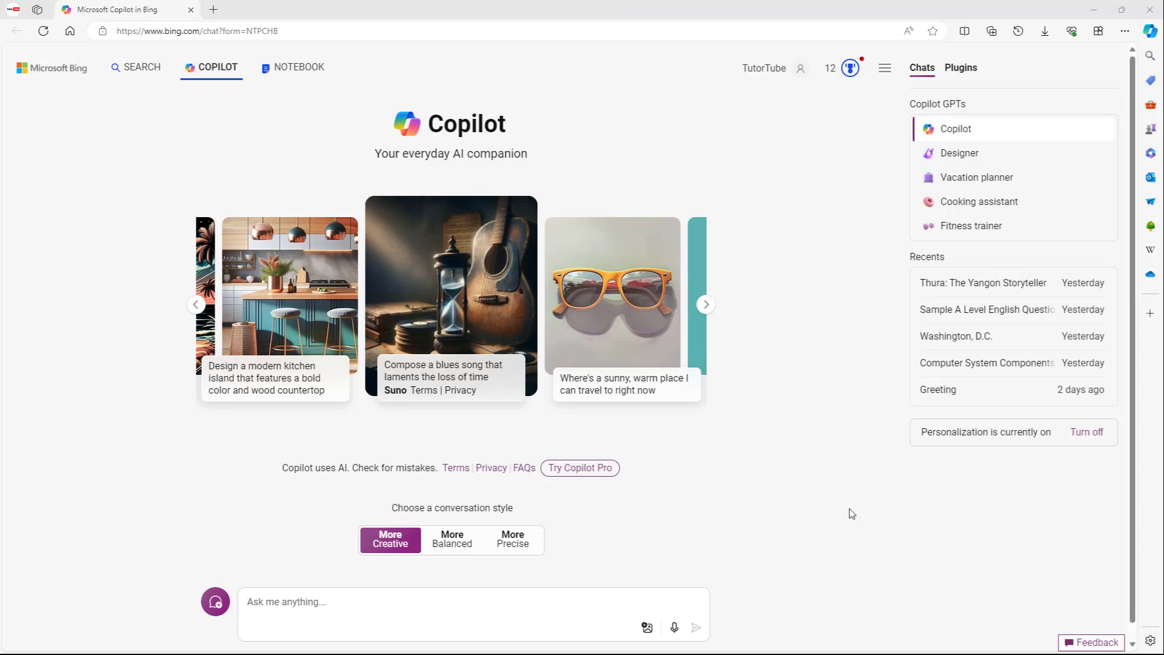
pyautogui.click(265, 597)
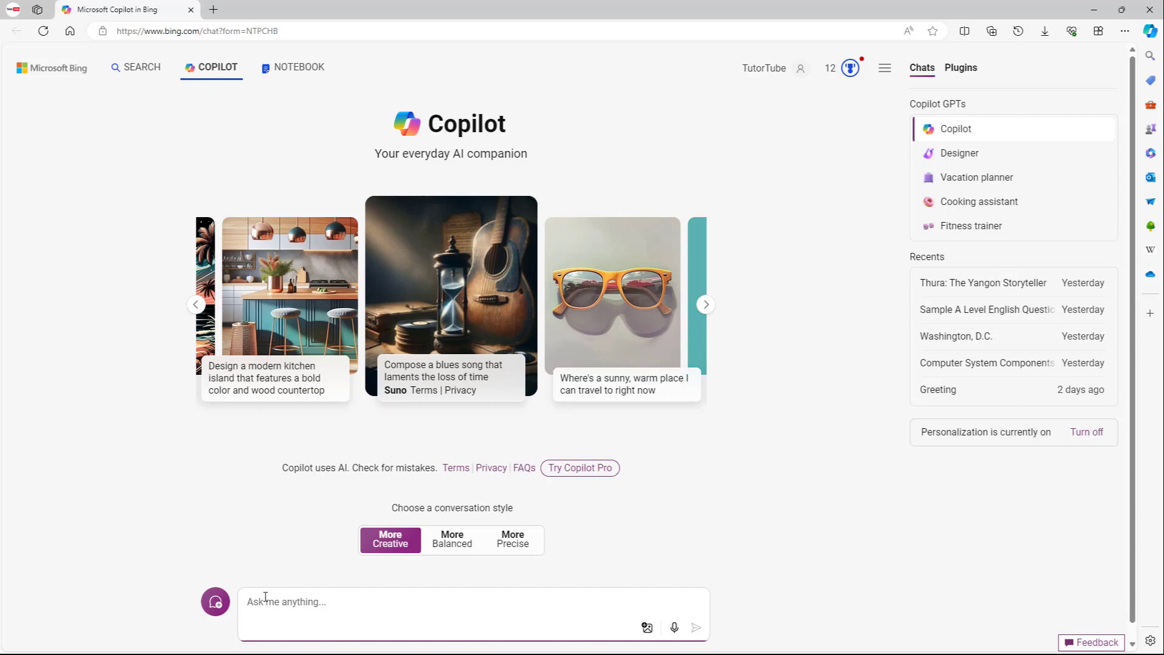
pyautogui.write('Write a story for me about a bo')
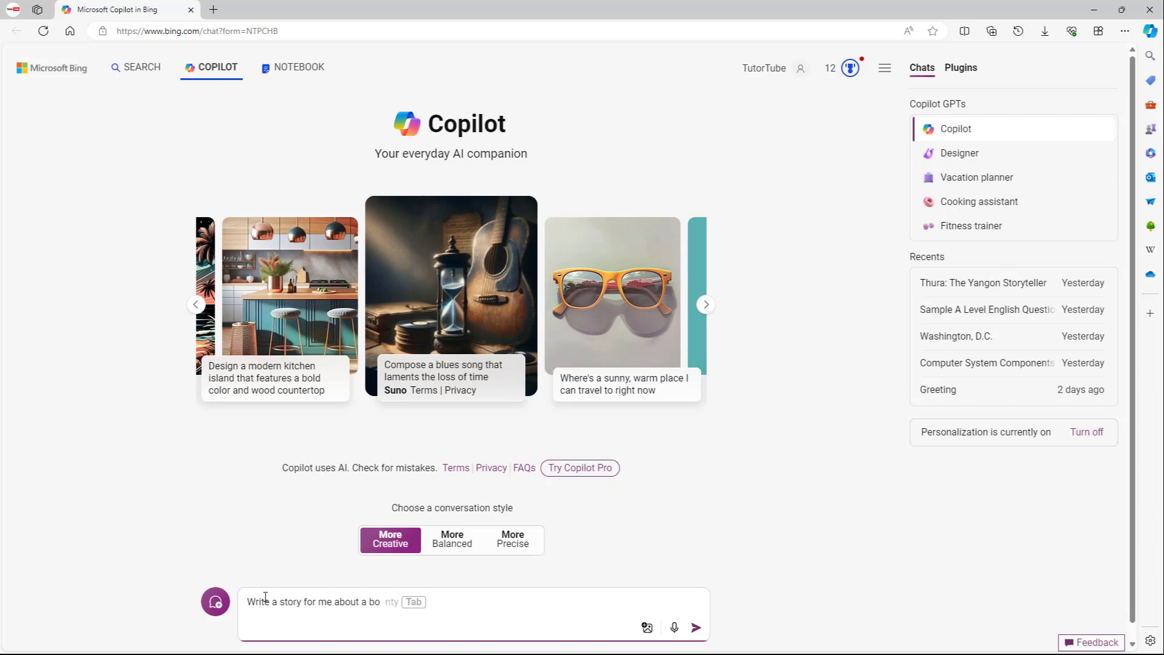
pyautogui.write('y learning from tutortube youtube channel')
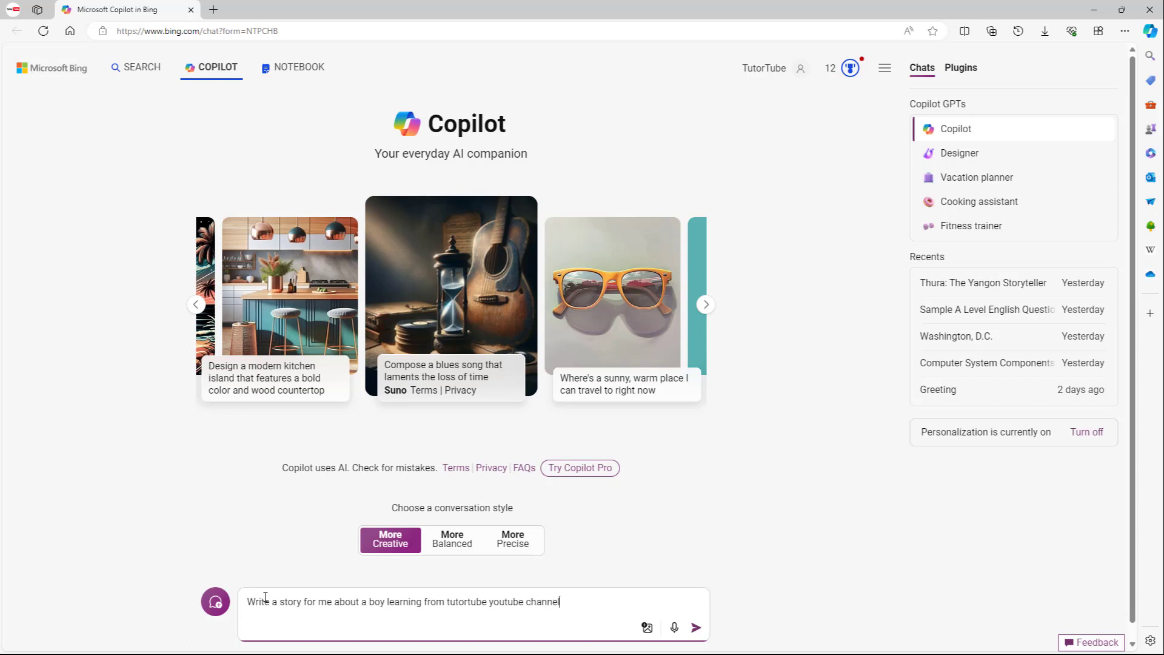
pyautogui.doubleClick(265, 597)
pyautogui.tripleClick(265, 597)
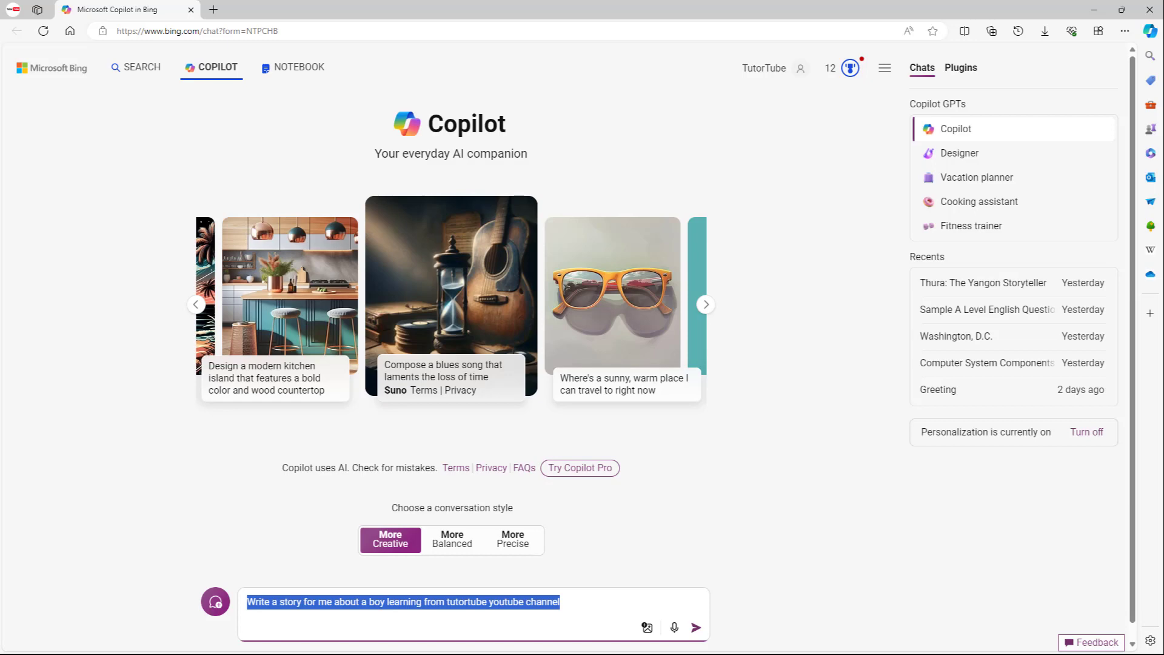
pyautogui.press('BackSpace')
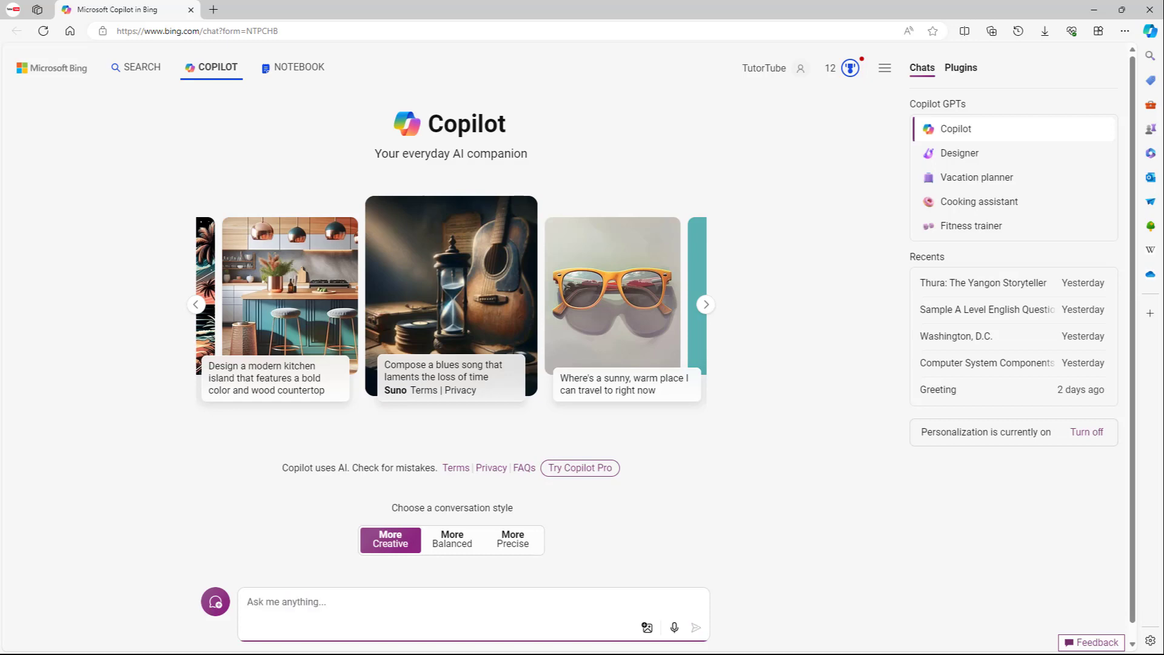
# Step: Enter 'As an expert story writer, write a story about a boy learning well from a youtube channel named TutorTube.'
pyautogui.write('As an expert story writer')
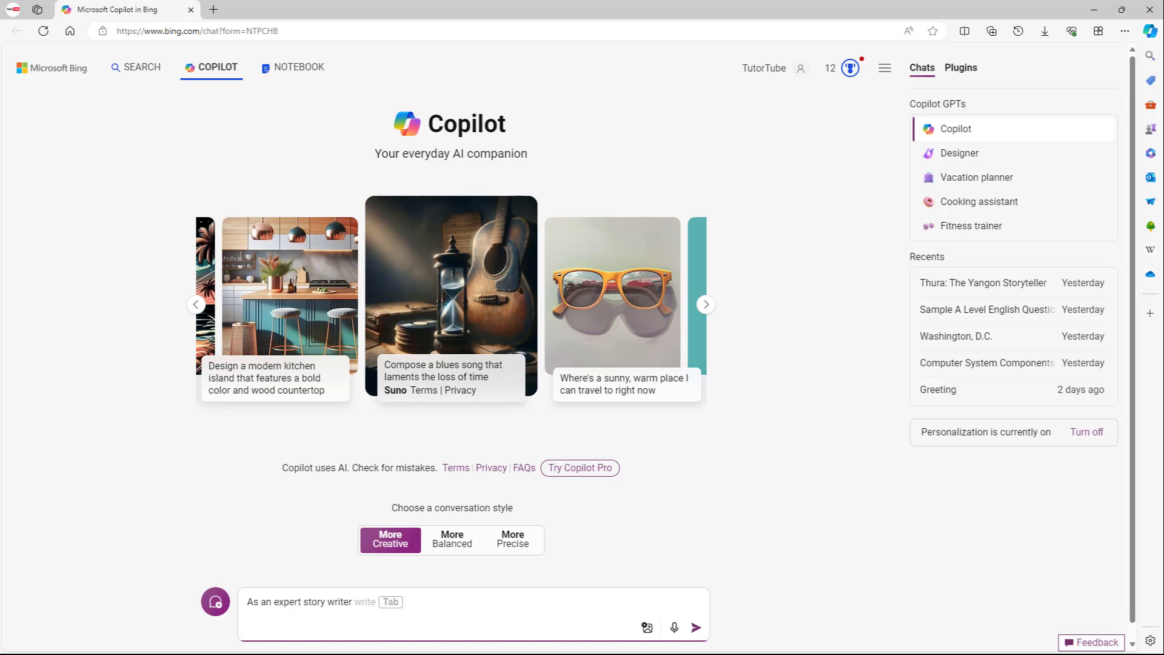
pyautogui.write('write a')
pyautogui.write(' sotry')
pyautogui.press('BackSpace')
pyautogui.press('BackSpace')
pyautogui.press('BackSpace')
pyautogui.press('BackSpace')
pyautogui.write('tory')
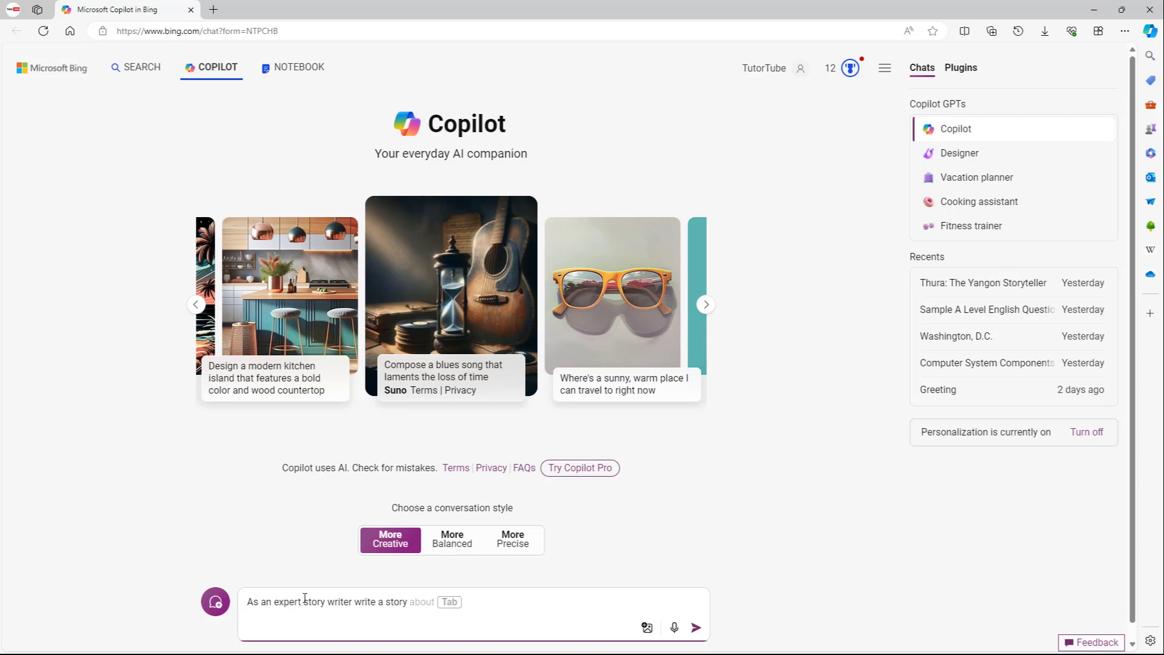
pyautogui.moveTo(298, 602); pyautogui.dragTo(347, 601)
pyautogui.click(355, 602)
pyautogui.write(',')
pyautogui.moveTo(360, 605); pyautogui.dragTo(419, 604)
pyautogui.click(424, 602)
pyautogui.write('about a boy learning well ')
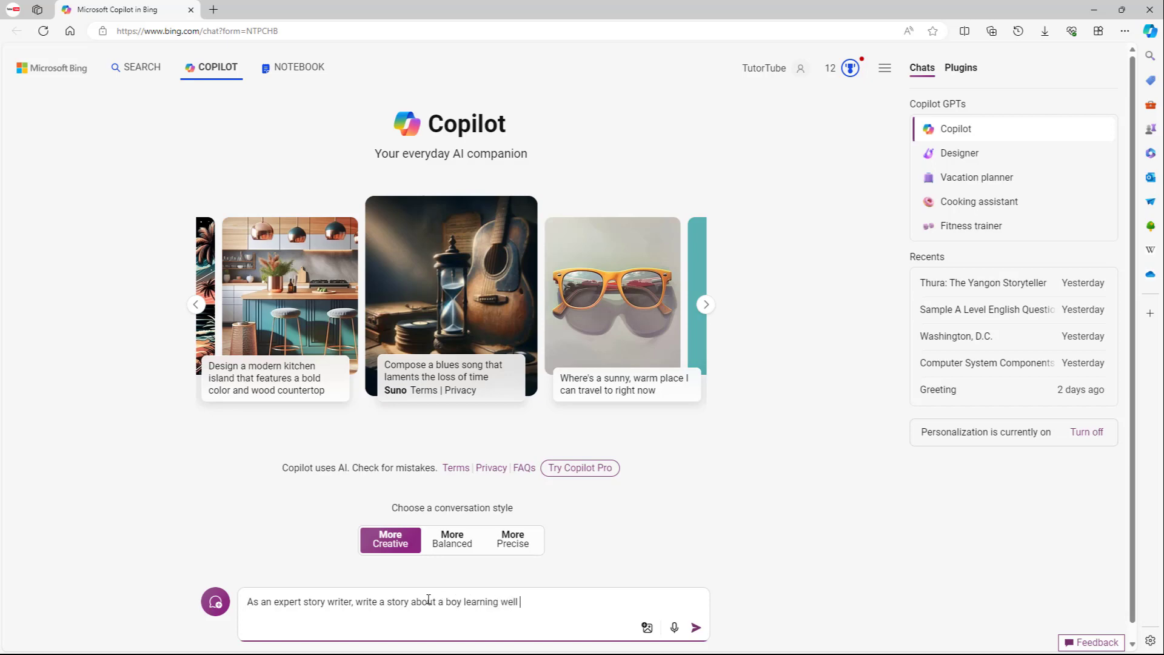
pyautogui.write('from a youtube channel named')
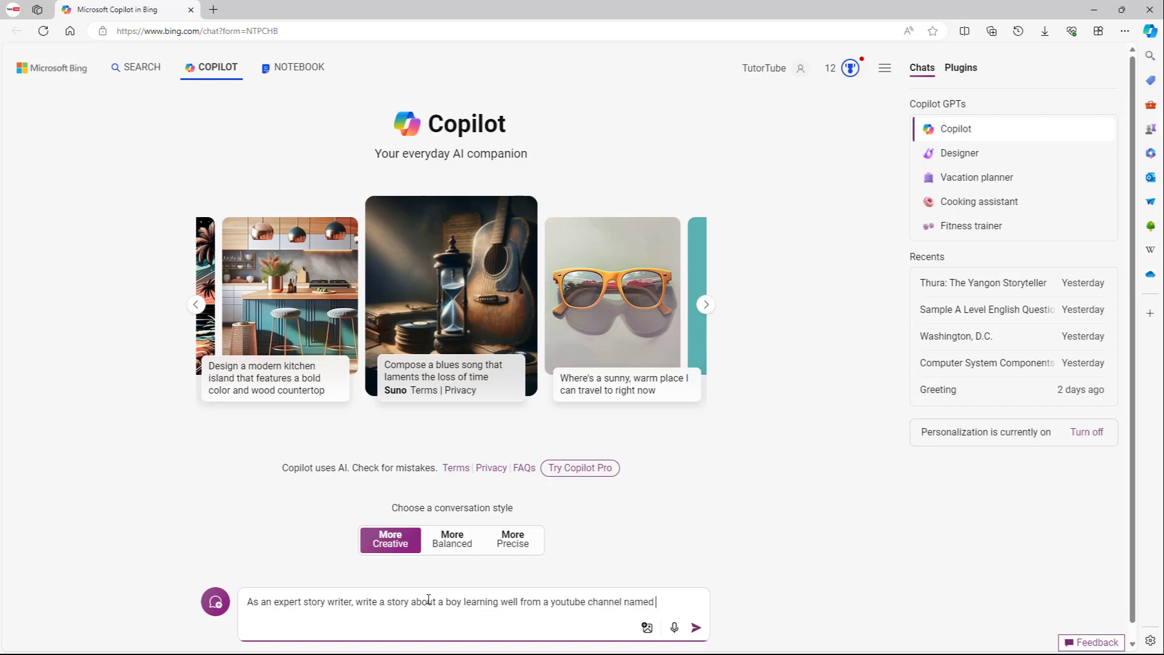
pyautogui.write(' TutorTube.')
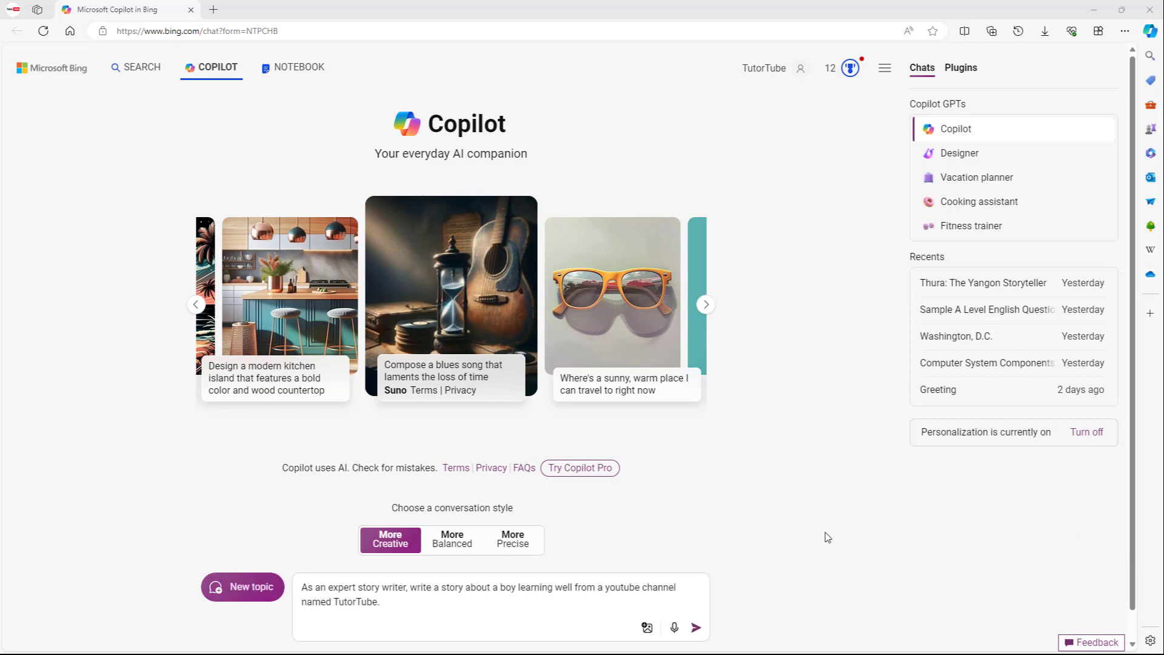
# Step: Append 'Make this no more than 100 words.' after the TutorTube sentence in the prompt
pyautogui.click(418, 611)
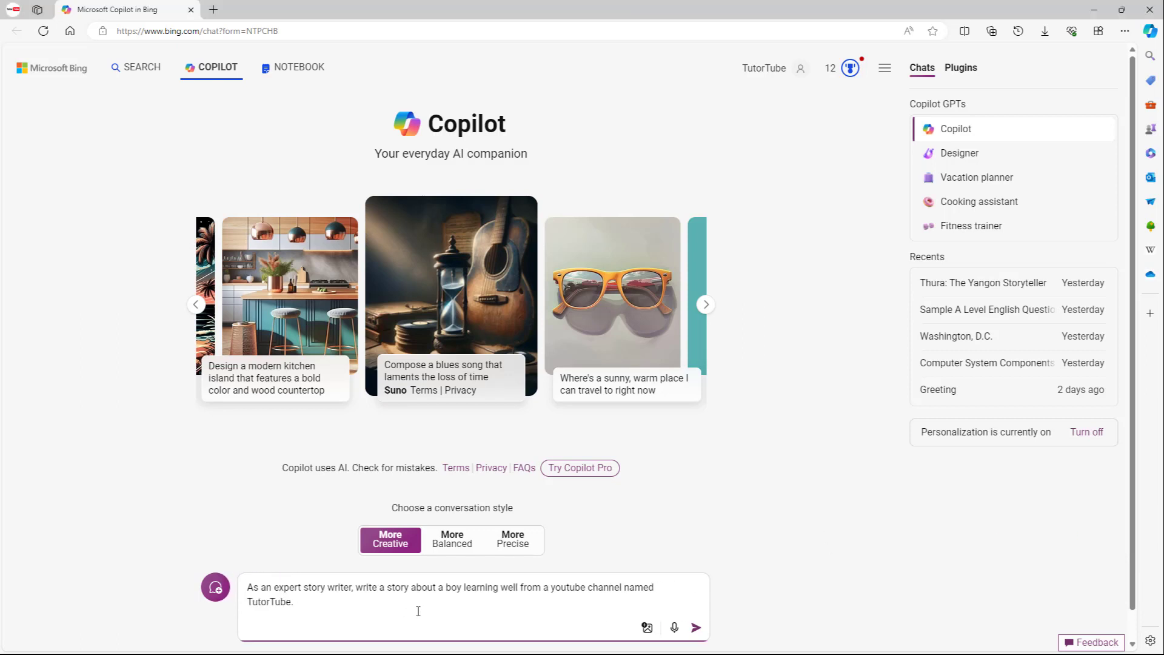
pyautogui.moveTo(540, 589); pyautogui.dragTo(572, 590)
pyautogui.moveTo(298, 588); pyautogui.dragTo(488, 588)
pyautogui.moveTo(488, 588); pyautogui.dragTo(618, 597)
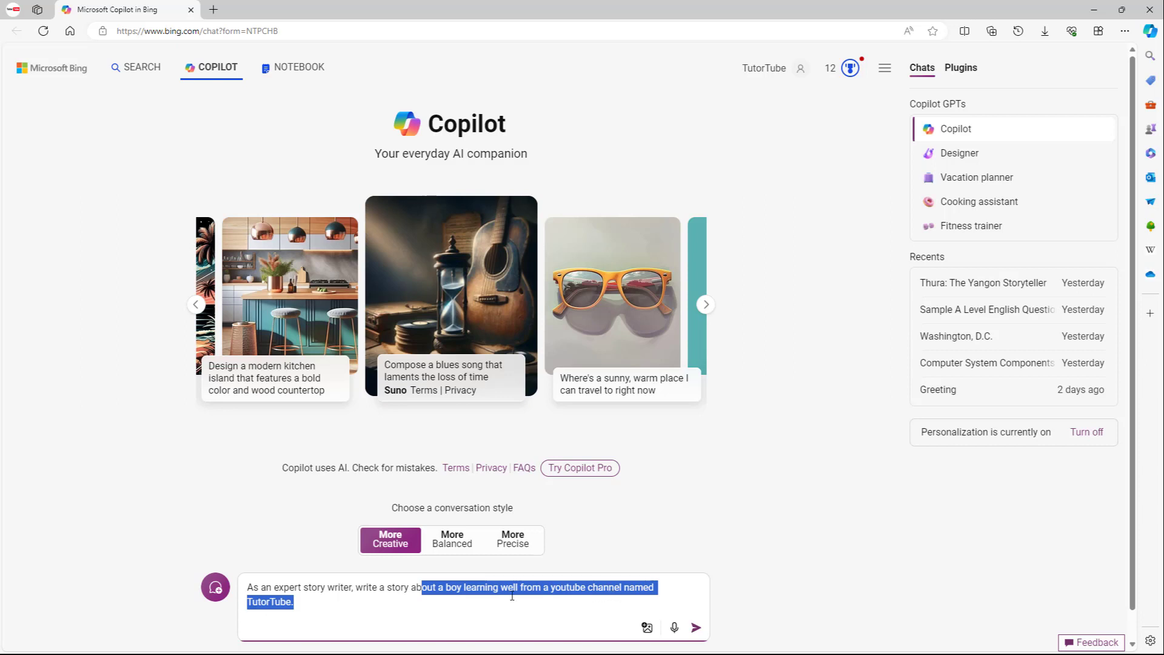
pyautogui.click(327, 607)
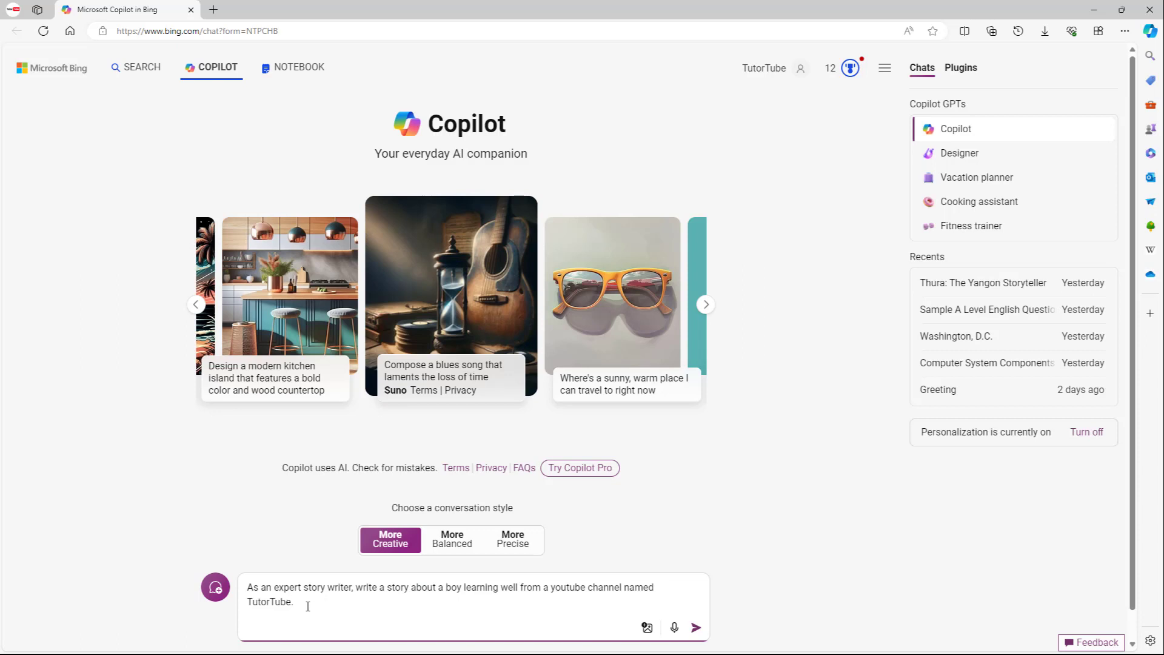
pyautogui.write('Make this no more than 100 words.')
# Step: Append 'Make this story only 2 paragraphs where 1st paragraph is an introduction and 2nd paragraph is the ending.'
pyautogui.moveTo(392, 601); pyautogui.dragTo(450, 601)
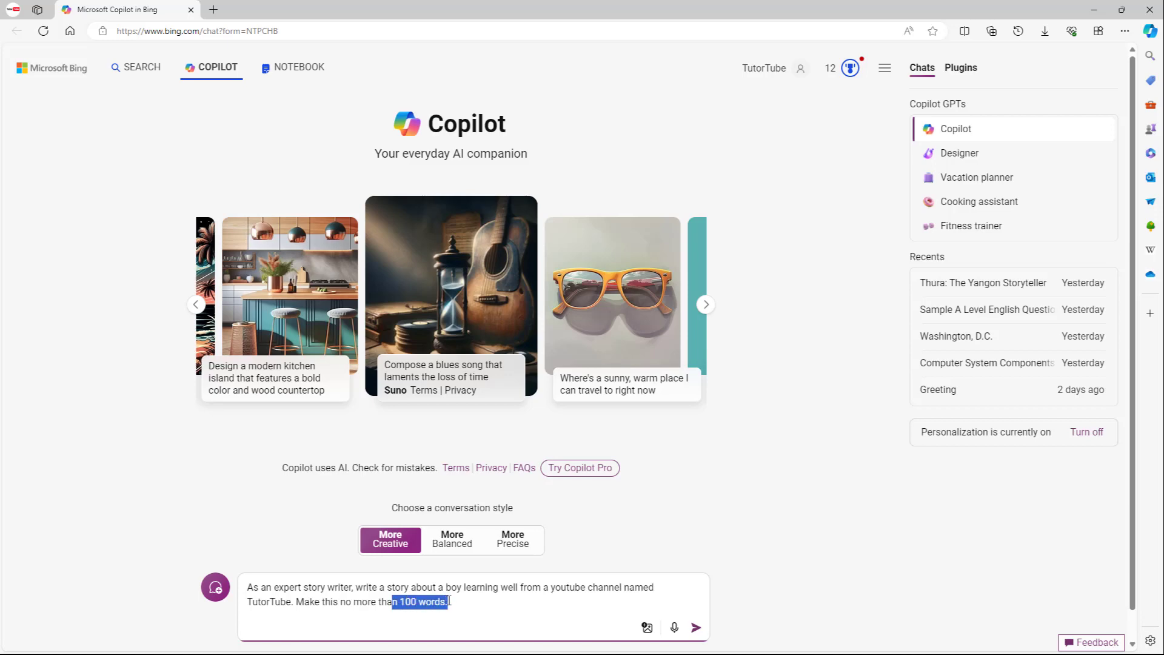
pyautogui.click(464, 602)
pyautogui.write('Make this')
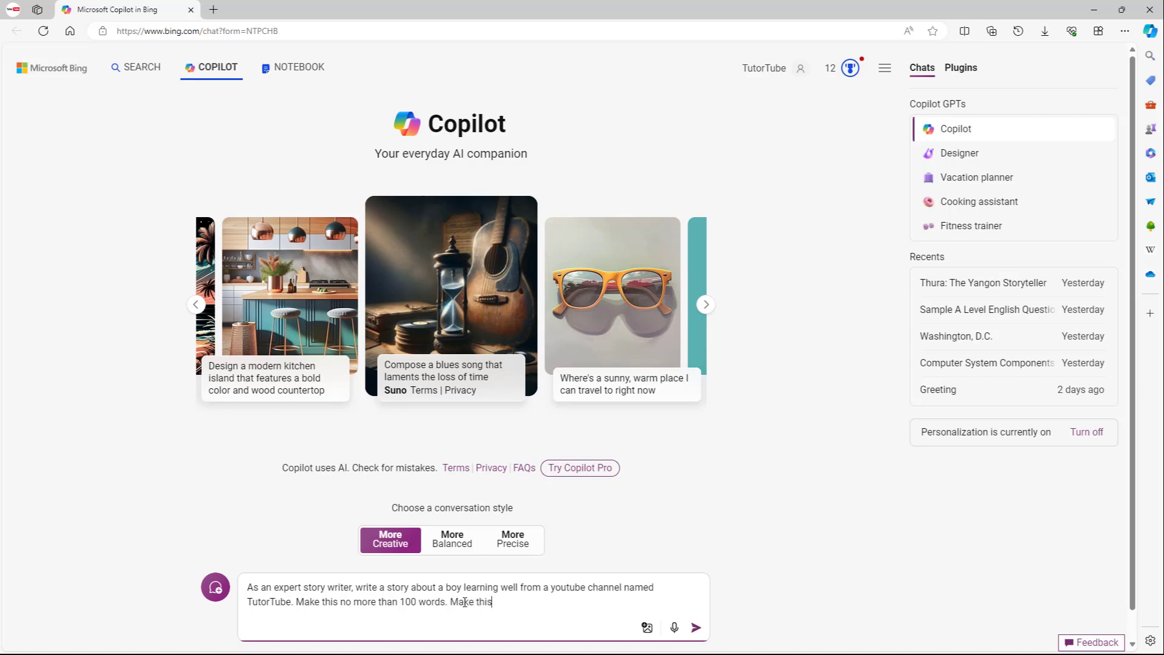
pyautogui.write(' story ')
pyautogui.write('only 2 pa')
pyautogui.write('ragraphs')
pyautogui.write(' where 1st ')
pyautogui.write('paragraph is an')
pyautogui.write(' introduction a')
pyautogui.write('nd 2nd paragra')
pyautogui.write('ph is the en')
pyautogui.write('ding.')
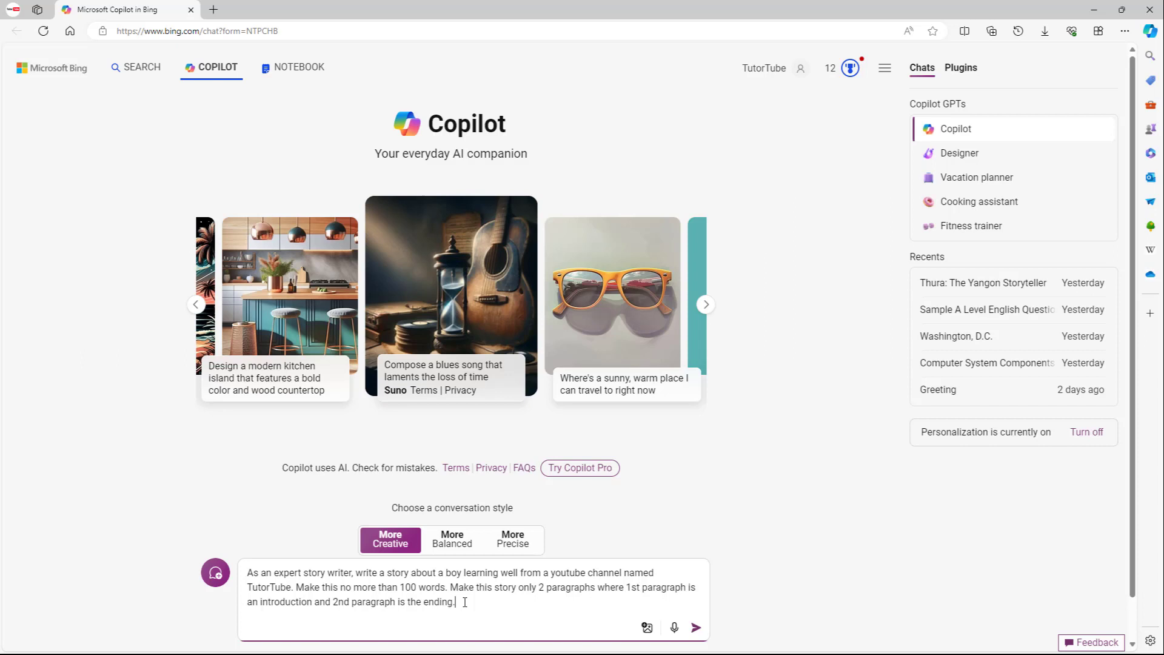
pyautogui.moveTo(274, 572); pyautogui.dragTo(661, 573)
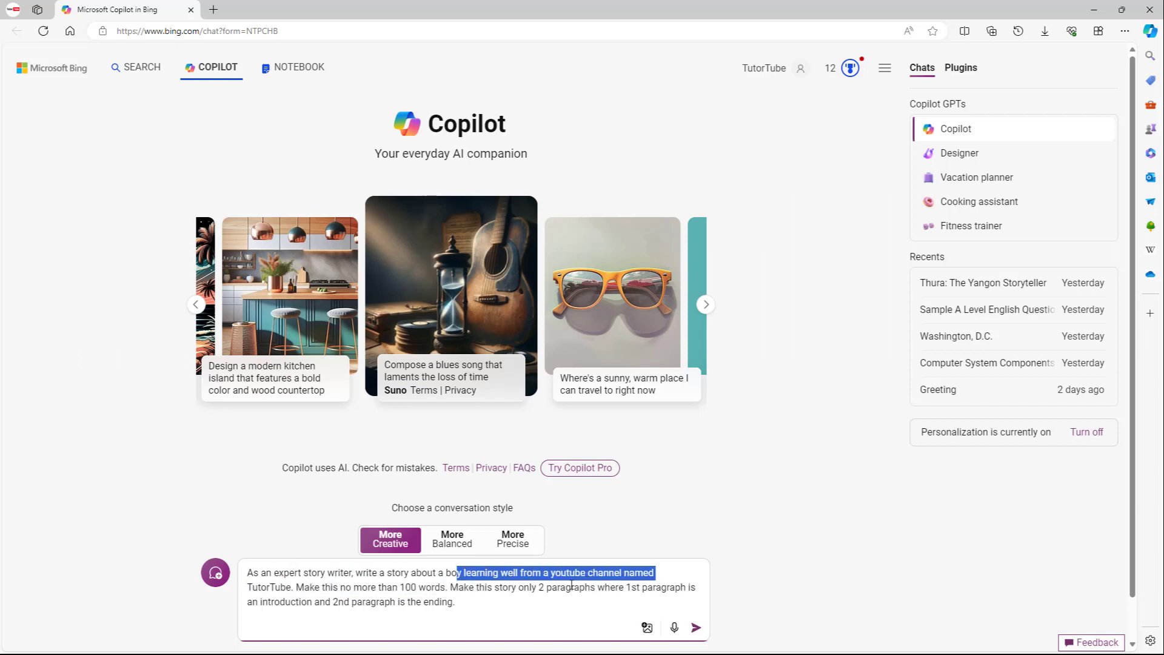
pyautogui.click(366, 586)
pyautogui.moveTo(291, 587); pyautogui.dragTo(586, 587)
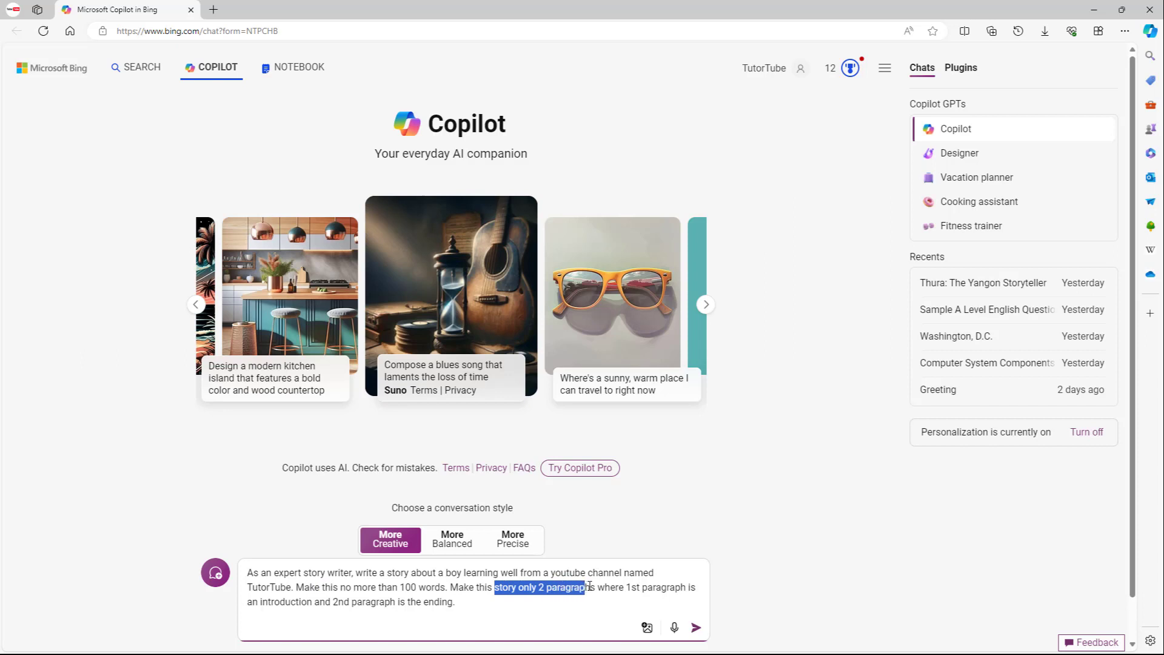
pyautogui.click(635, 588)
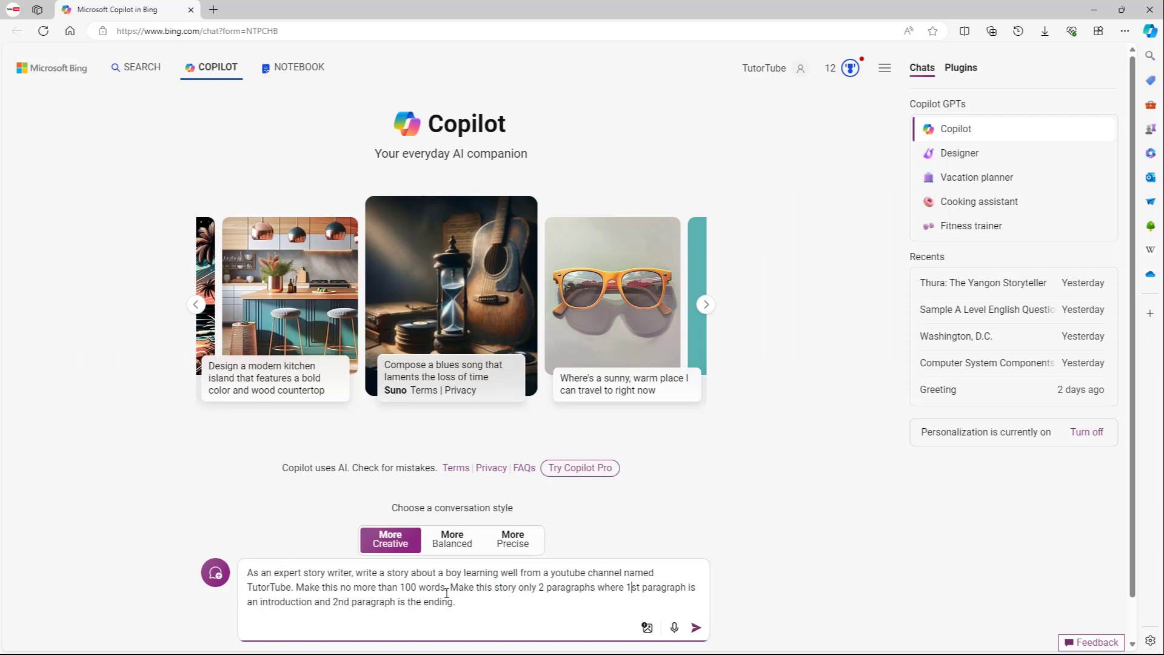
pyautogui.click(487, 603)
# Step: Send the finished story prompt to Copilot and let it generate the story
pyautogui.press('Return')
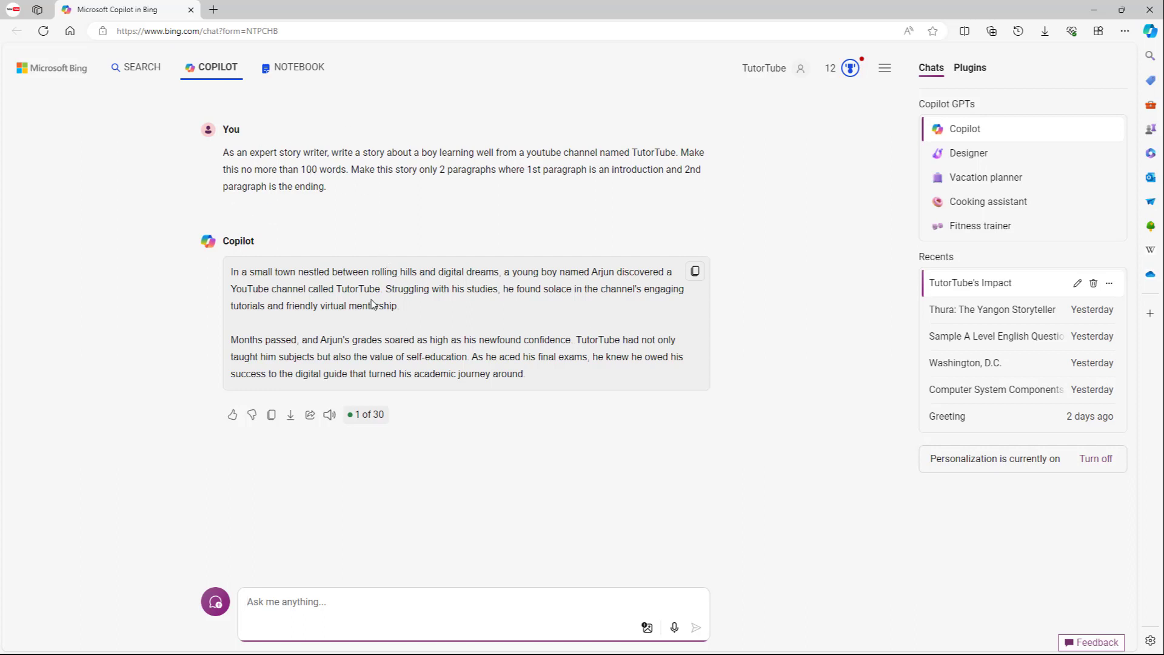
pyautogui.moveTo(255, 152); pyautogui.dragTo(666, 156)
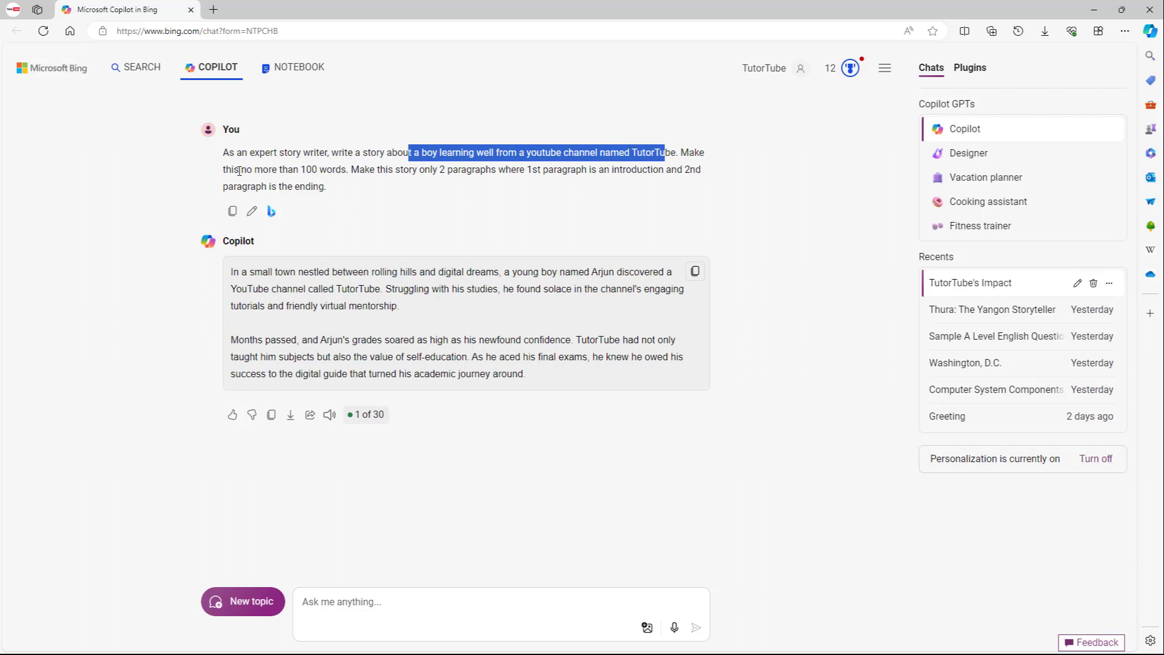
pyautogui.moveTo(239, 171); pyautogui.dragTo(320, 171)
pyautogui.click(366, 170)
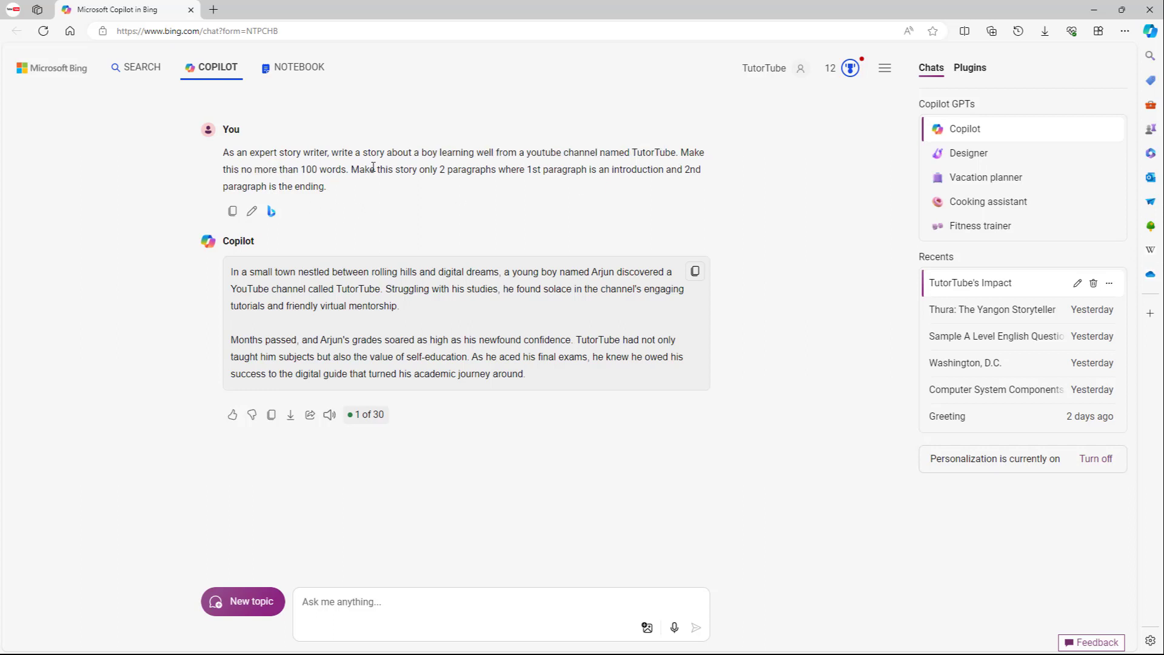
pyautogui.moveTo(358, 171); pyautogui.dragTo(698, 171)
pyautogui.moveTo(262, 187); pyautogui.dragTo(326, 189)
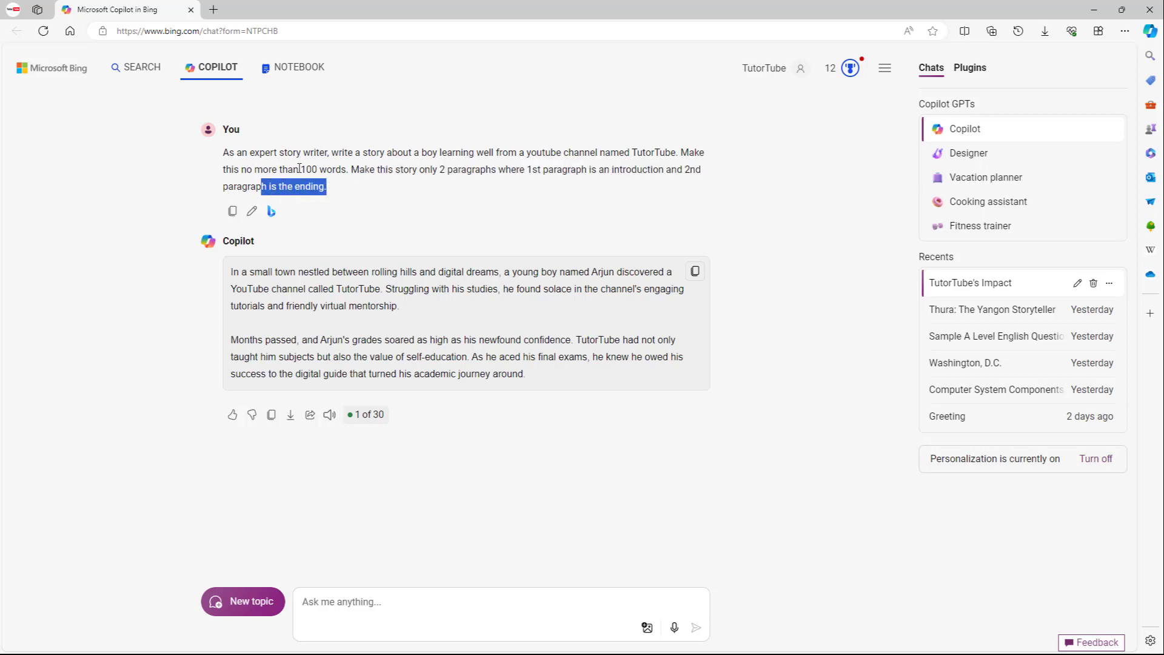
pyautogui.click(297, 167)
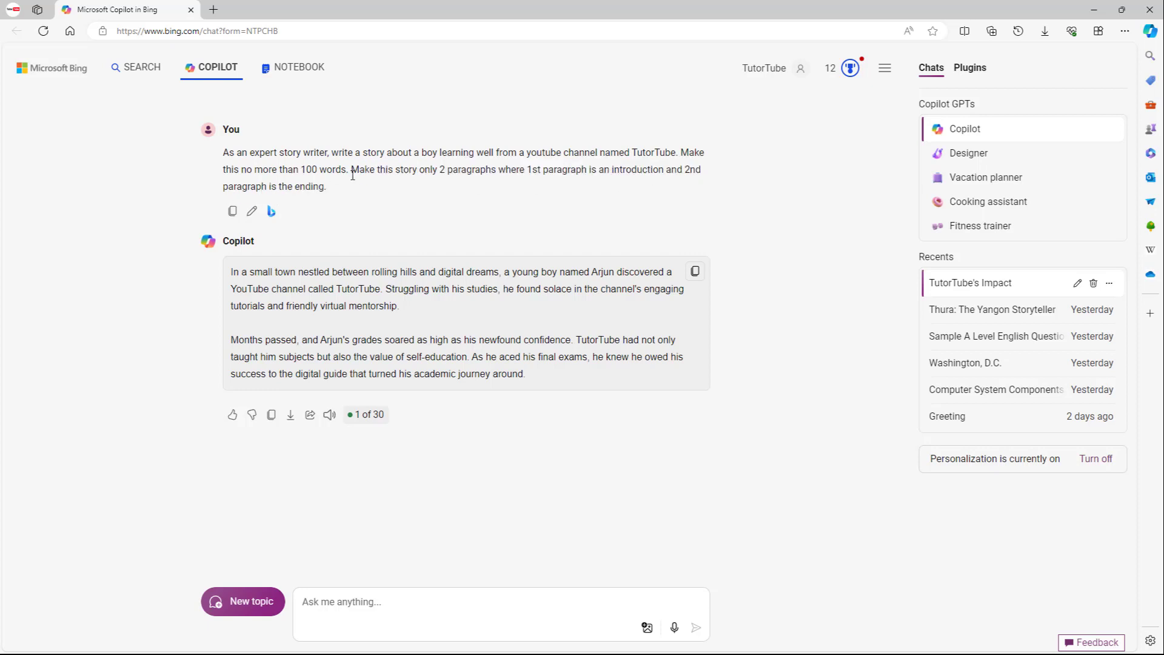